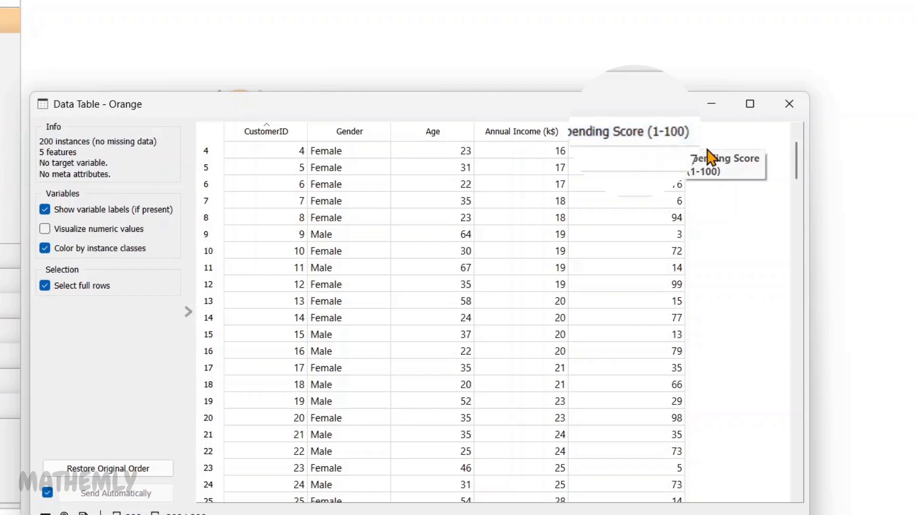
- Browse the customer data table, then open the Distances widget to review its metric settings and close both windows
scroll(756, 180, down, 4)
scroll(758, 182, up, 2)
scroll(758, 183, up, 3)
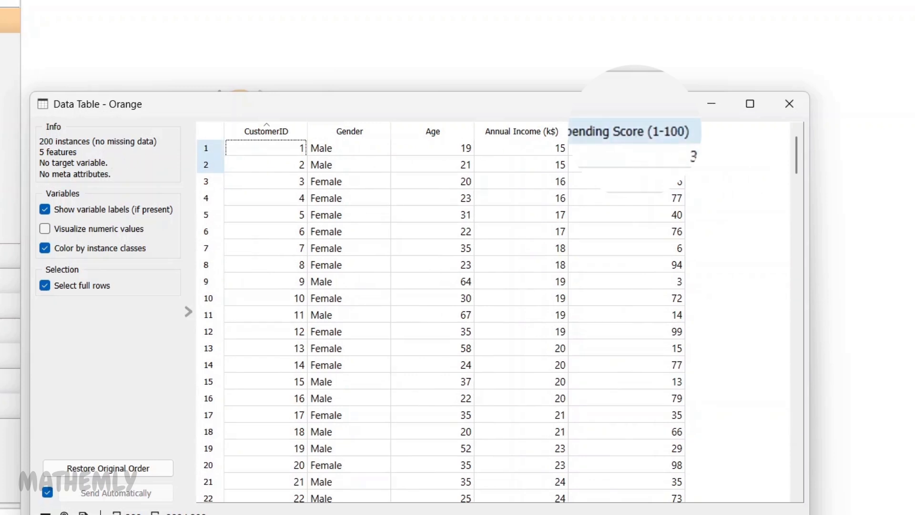
click(788, 104)
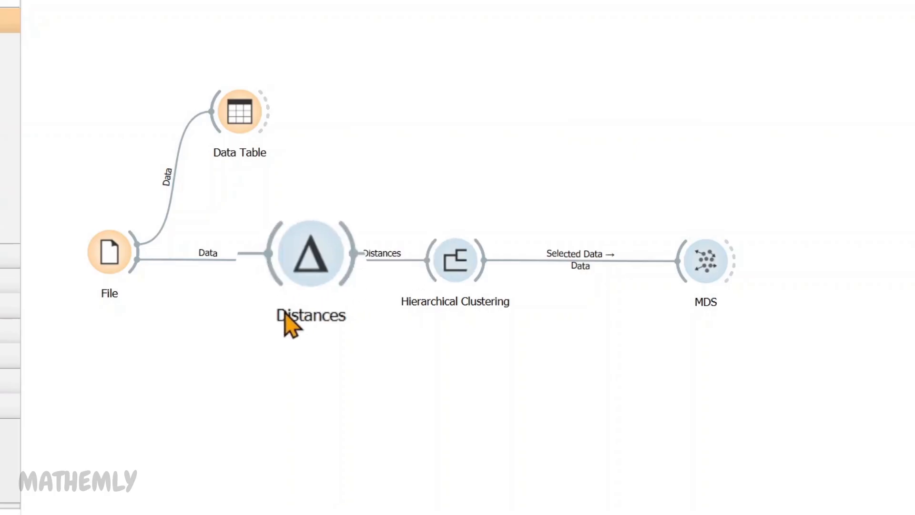
double_click(313, 260)
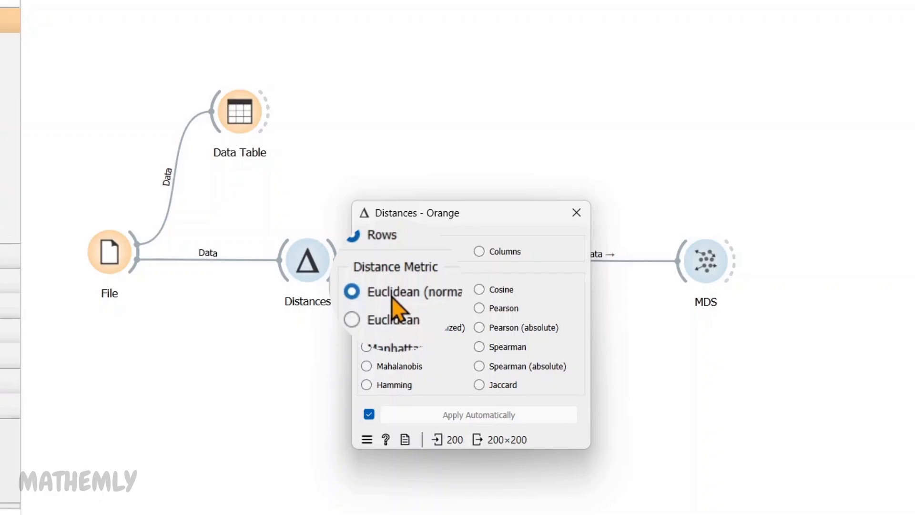
click(577, 213)
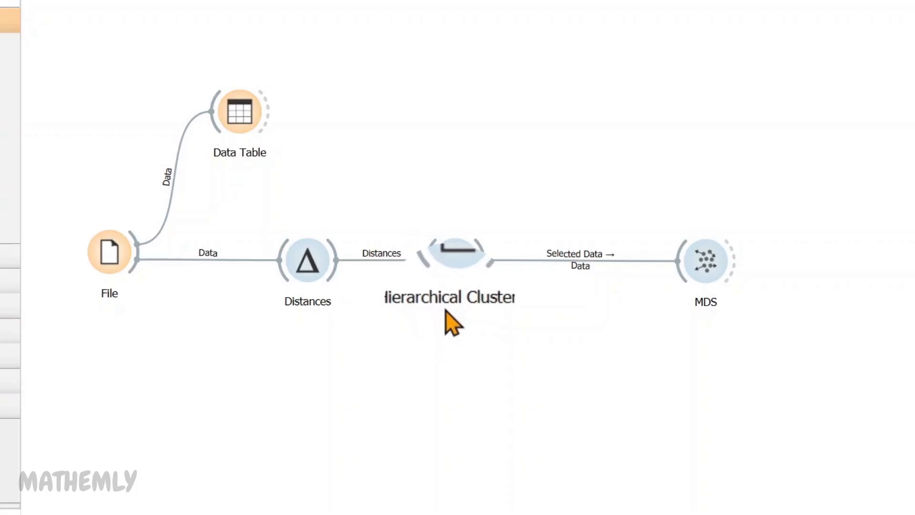
- Open Hierarchical Clustering, keep the pruning max depth at 6, and scroll through the gender-annotated dendrogram clusters
double_click(443, 247)
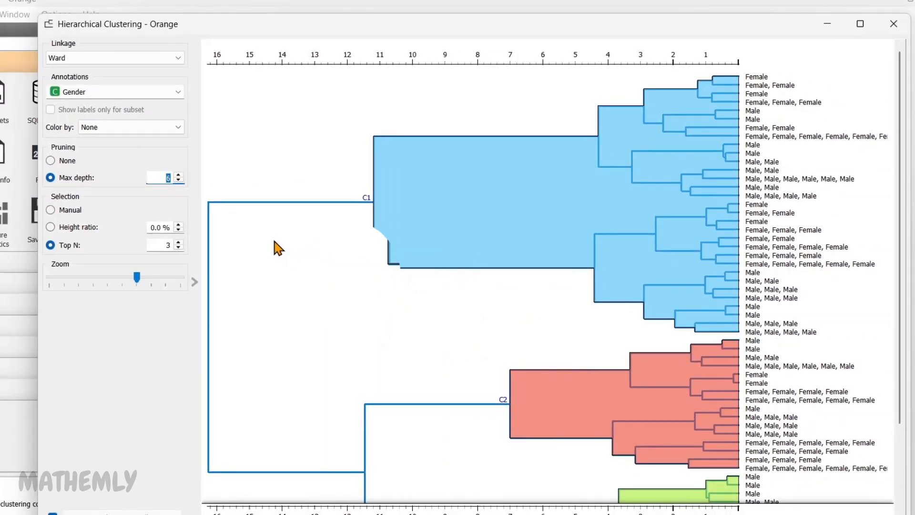
scroll(276, 247, down, 2)
scroll(276, 242, down, 1)
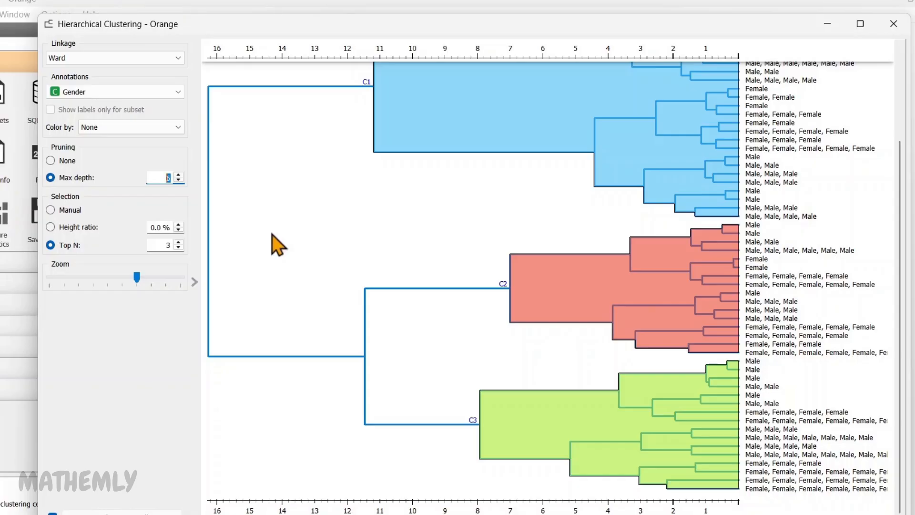
key(Up)
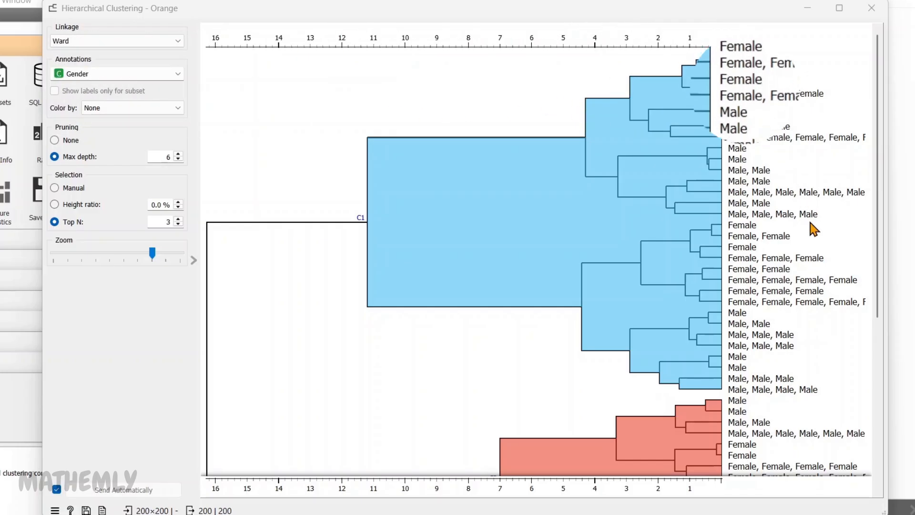
scroll(812, 224, down, 3)
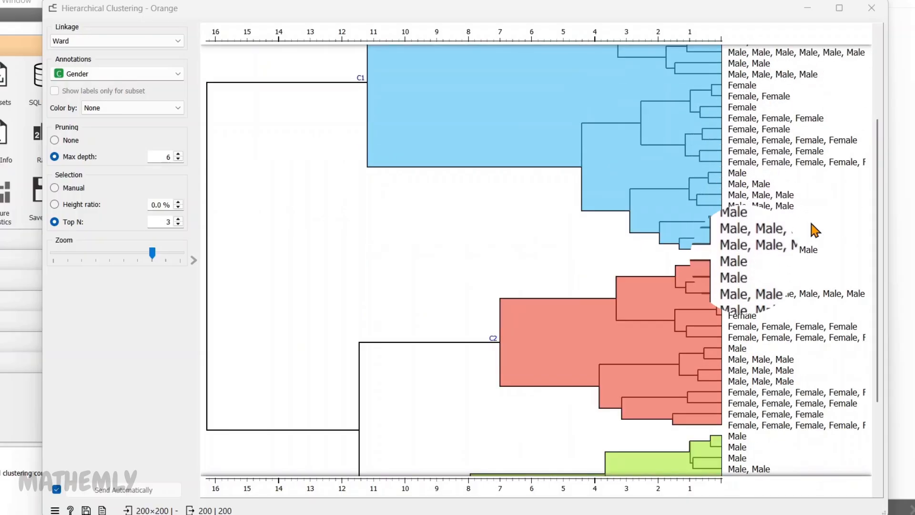
scroll(811, 224, down, 2)
scroll(812, 224, up, 4)
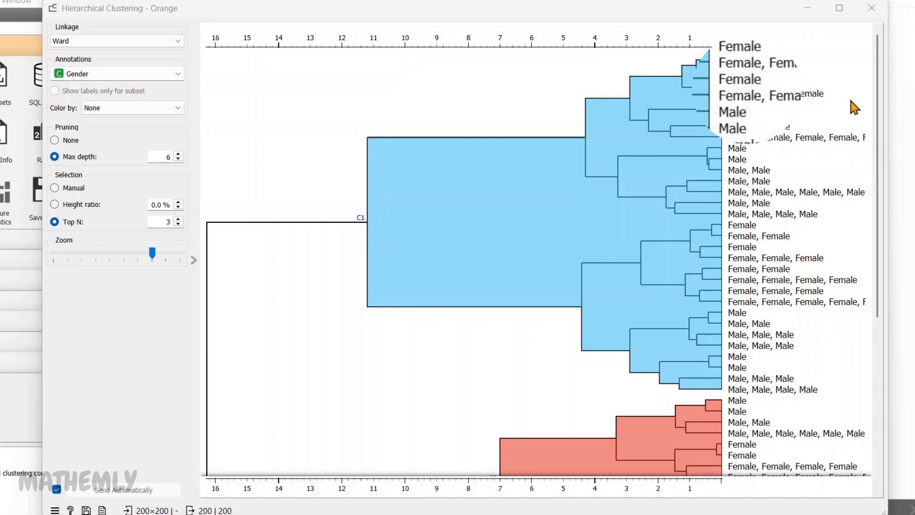
scroll(851, 101, down, 4)
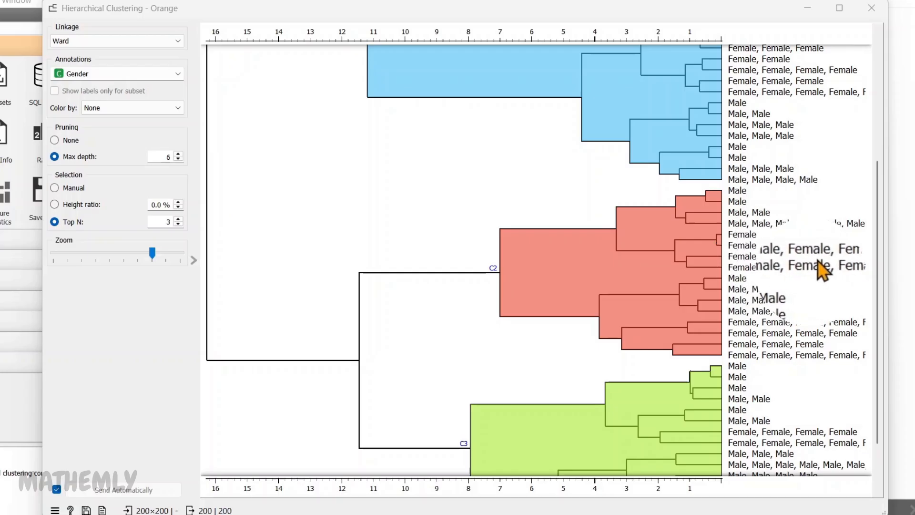
scroll(830, 272, up, 5)
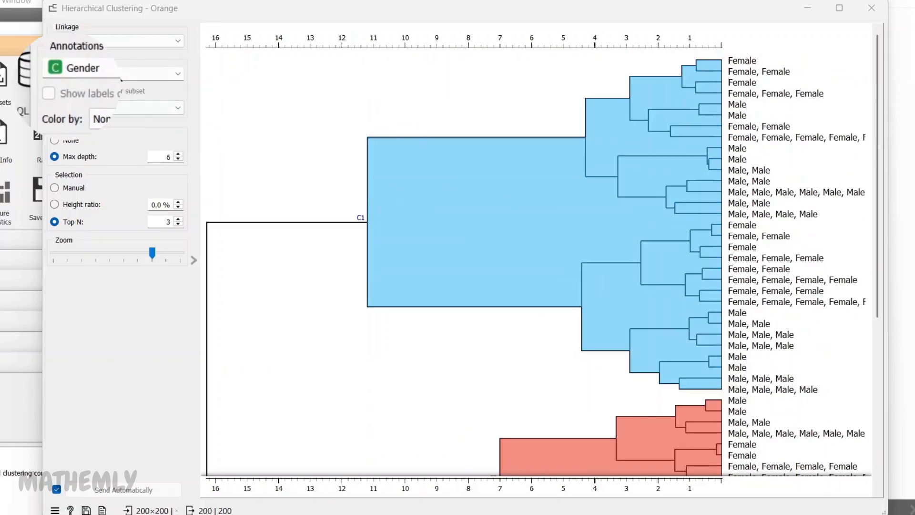
- Annotate the dendrogram leaves by Age and scroll through the clusters
click(117, 73)
click(94, 136)
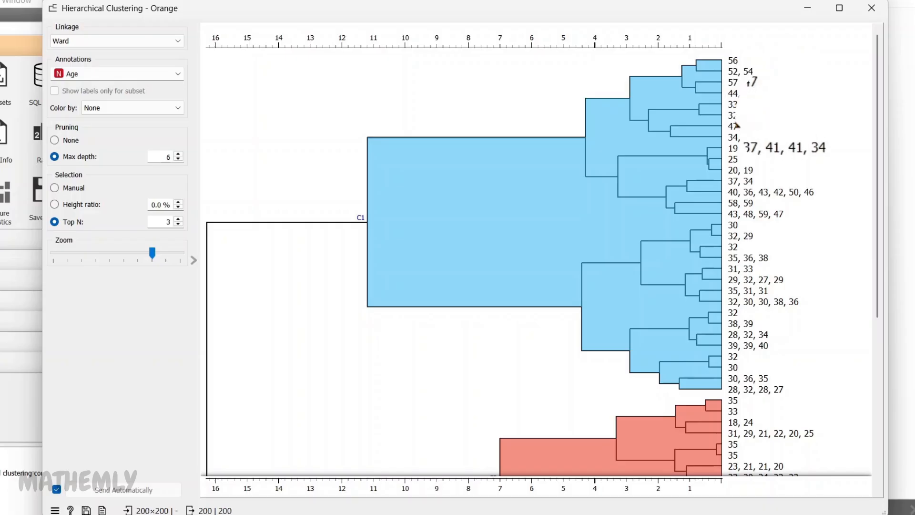
scroll(806, 112, down, 2)
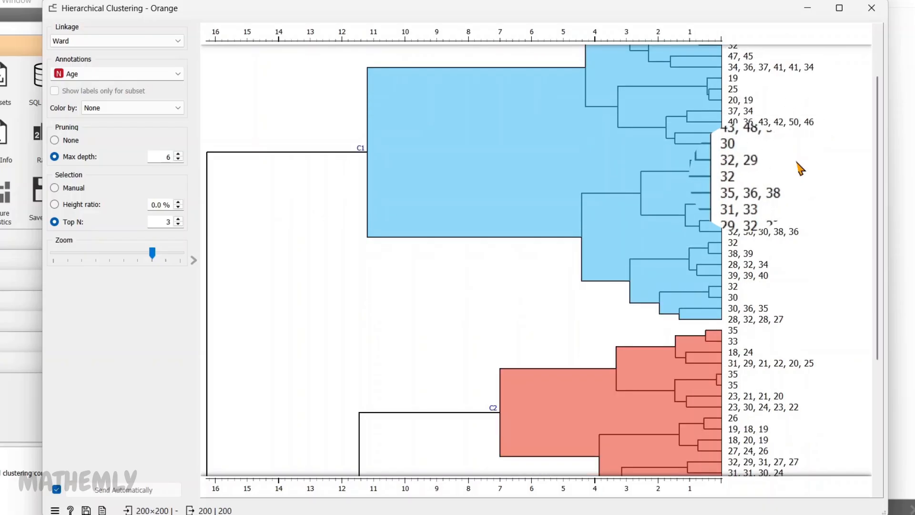
scroll(801, 167, down, 4)
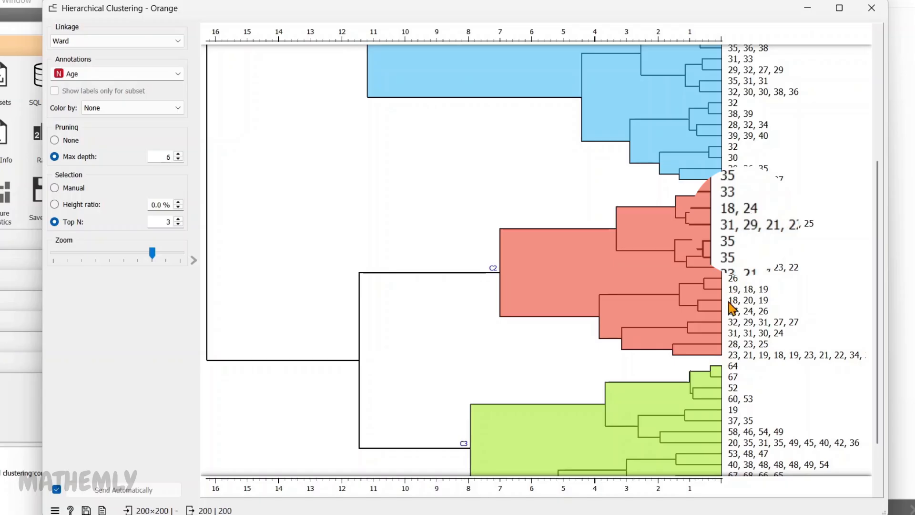
scroll(775, 301, down, 1)
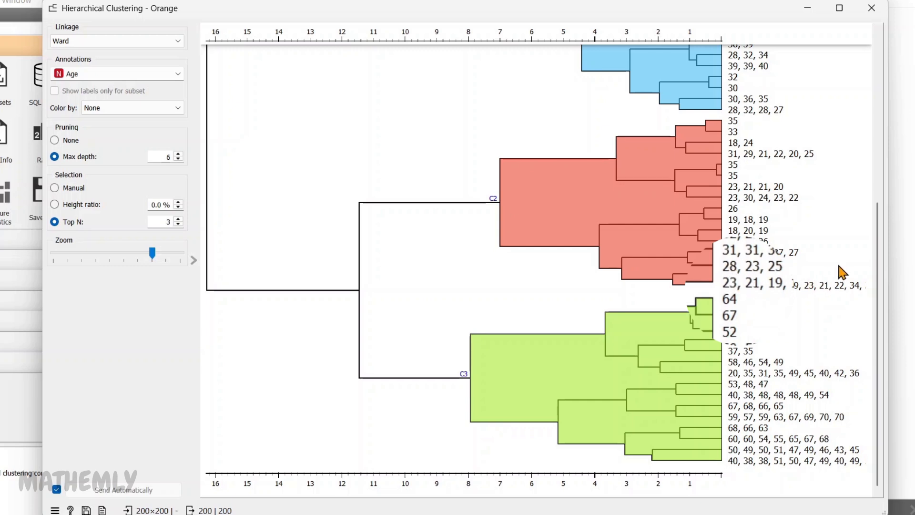
scroll(840, 271, up, 6)
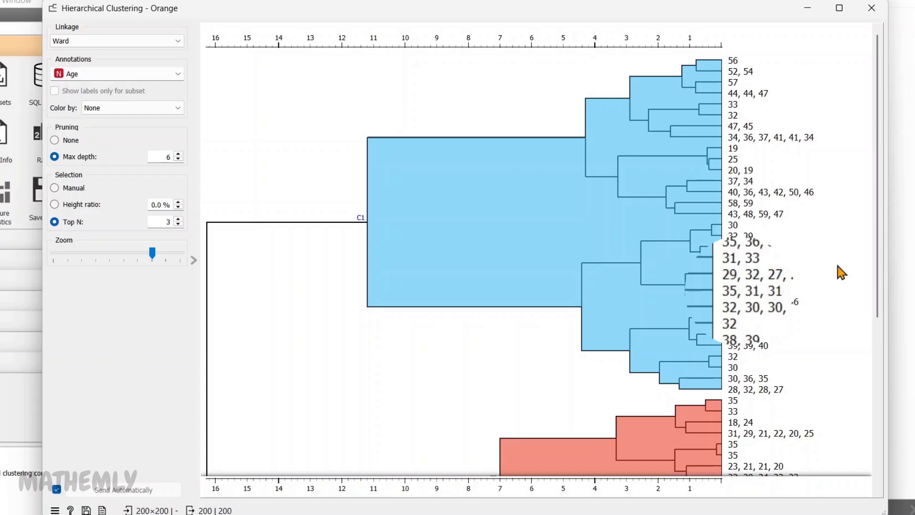
- Switch the dendrogram annotations back to Gender and scroll through the clusters
click(119, 76)
click(98, 128)
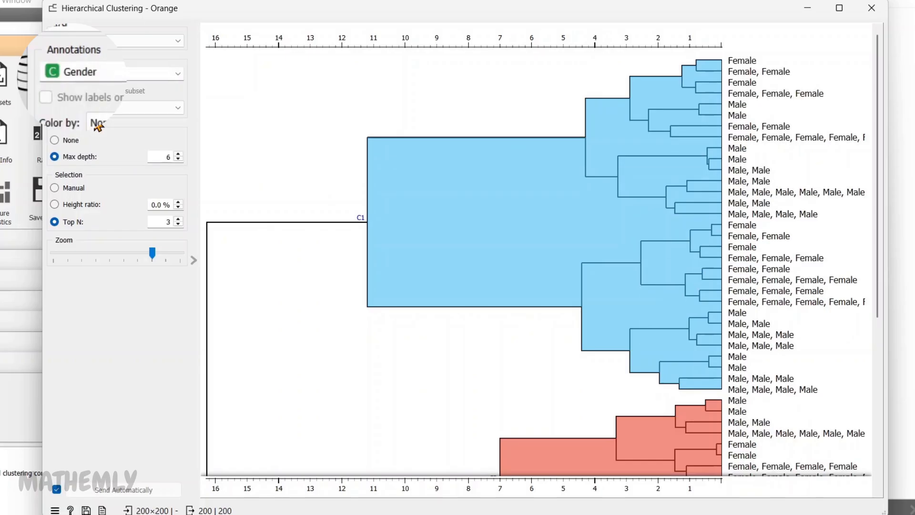
scroll(670, 123, down, 2)
scroll(669, 122, down, 2)
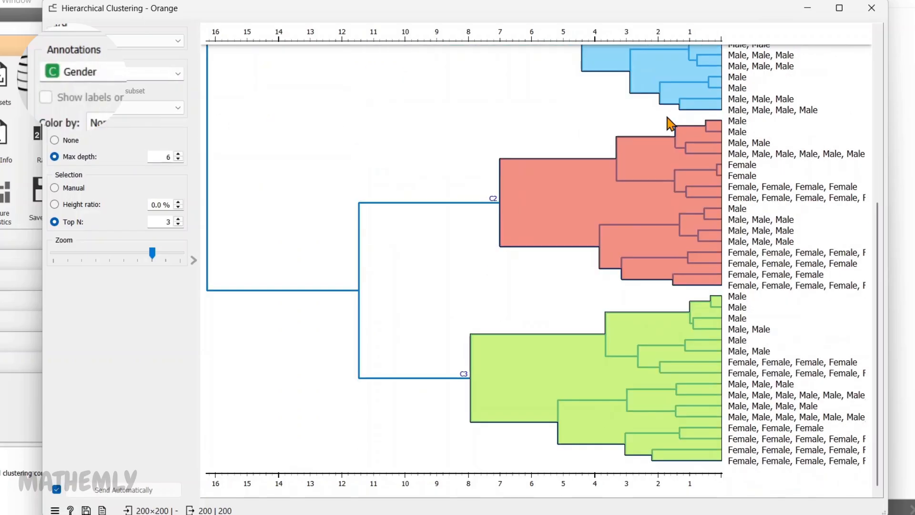
scroll(668, 193, up, 5)
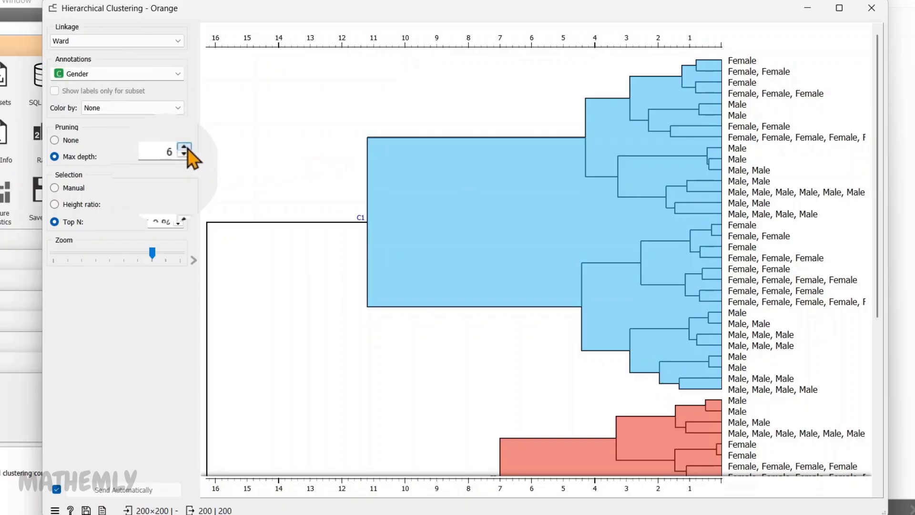
- Raise the pruning max depth to 8 and close the Hierarchical Clustering window
double_click(187, 148)
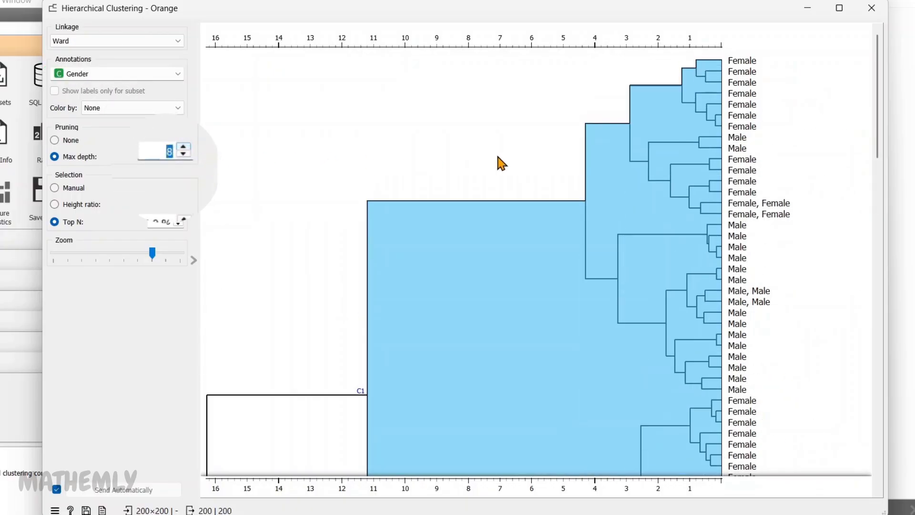
click(872, 7)
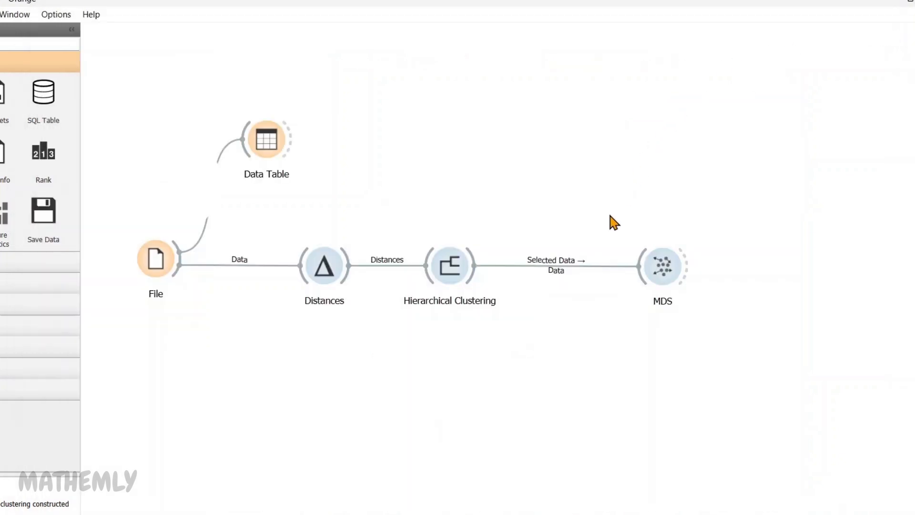
- Open the MDS plot and re-initialize its layout with PCA
double_click(674, 252)
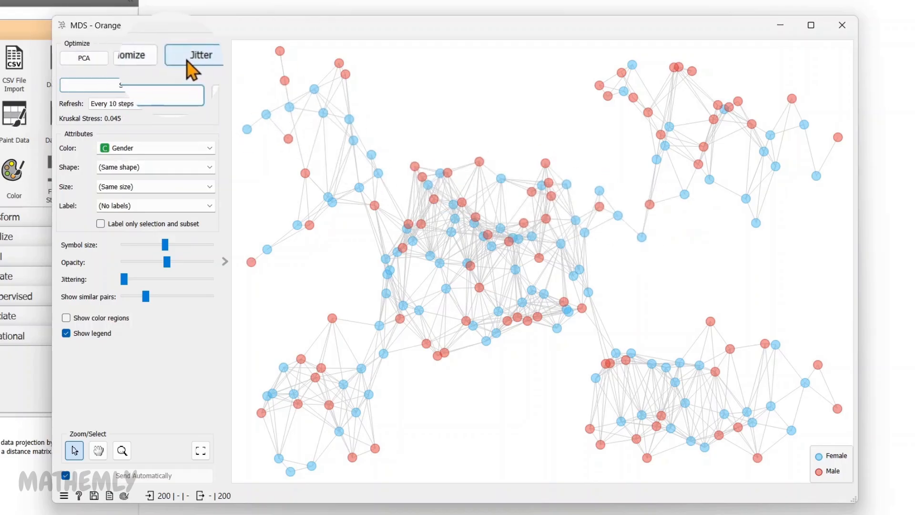
click(91, 58)
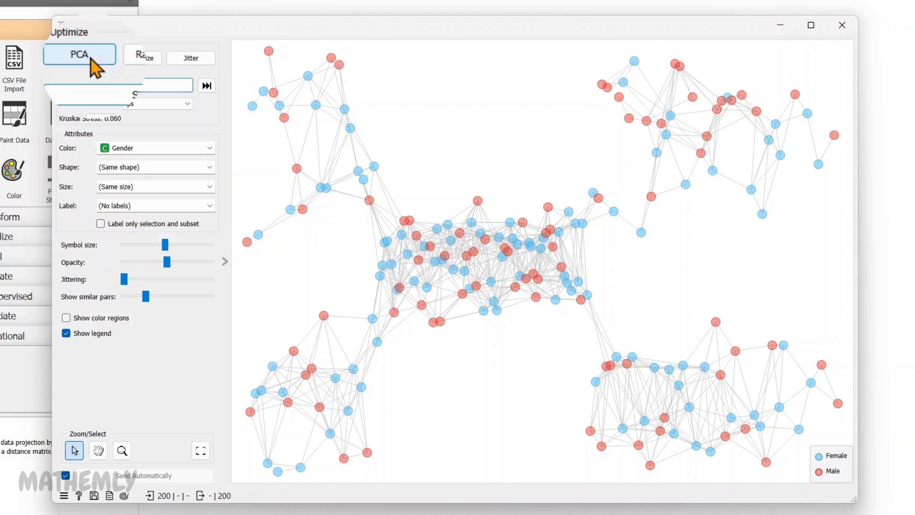
- Randomize the MDS point layout and apply jitter
click(161, 62)
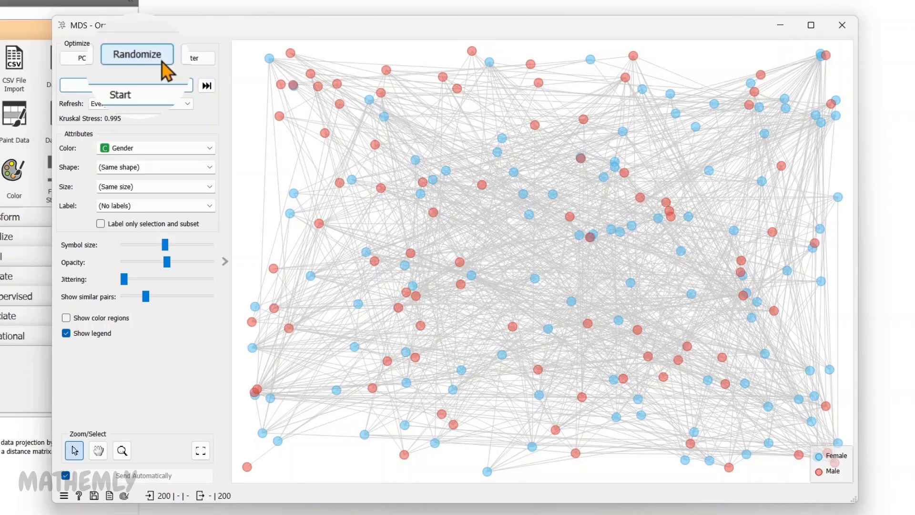
click(191, 59)
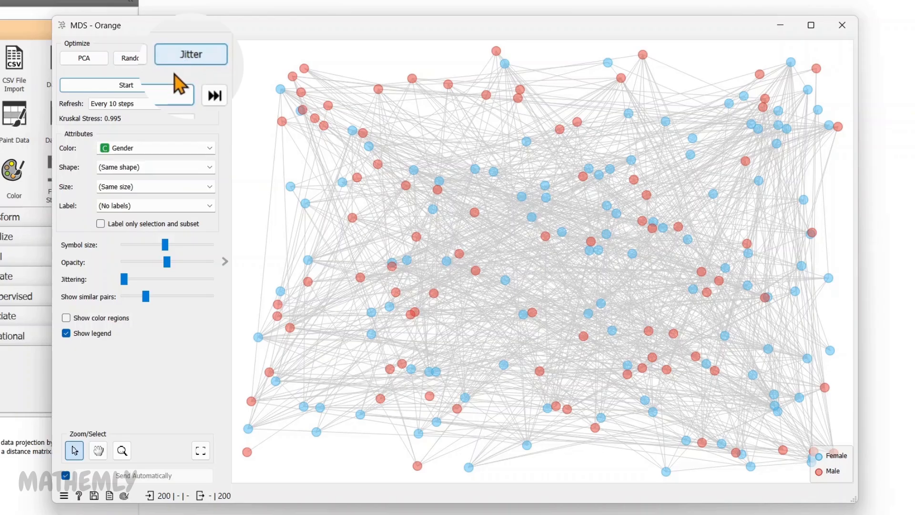
- Start the MDS optimization from the scrambled layout
click(126, 85)
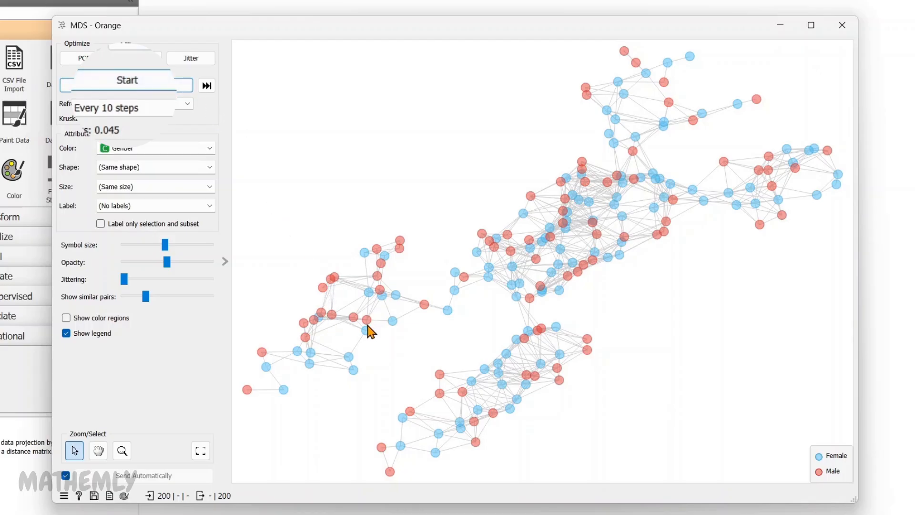
mouse_move(367, 331)
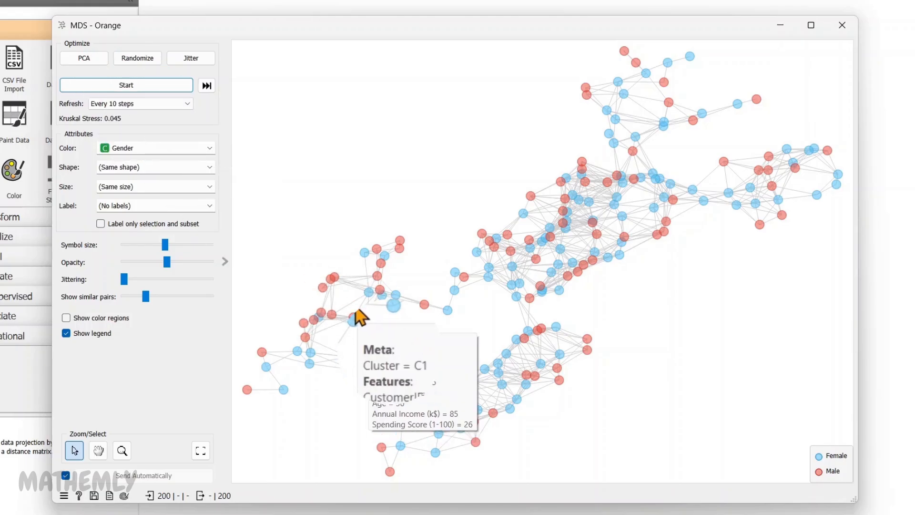